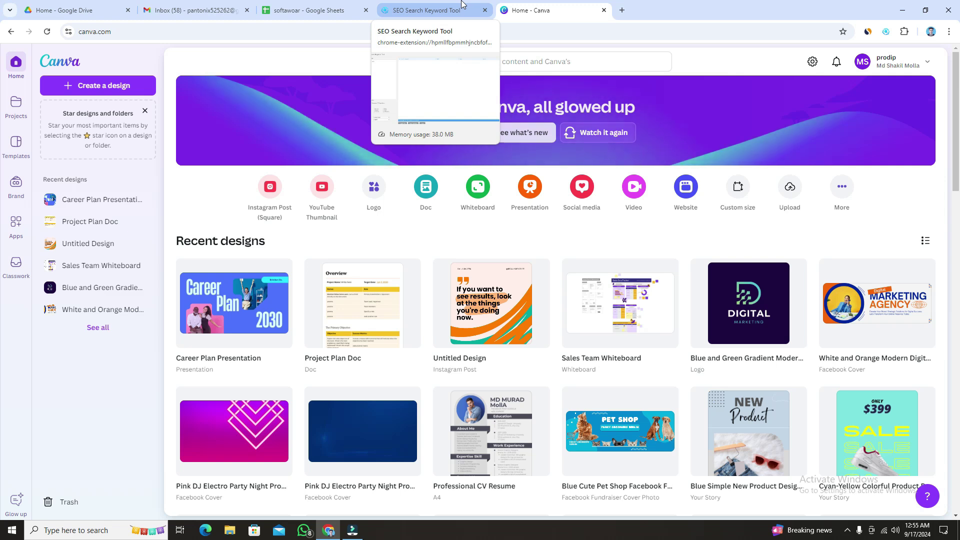
Move the SEO Search Keyword Tool tab to the end of the open tabs and enter "cat food" as the seed keyword.
drag(448, 7, 533, 8)
click(60, 107)
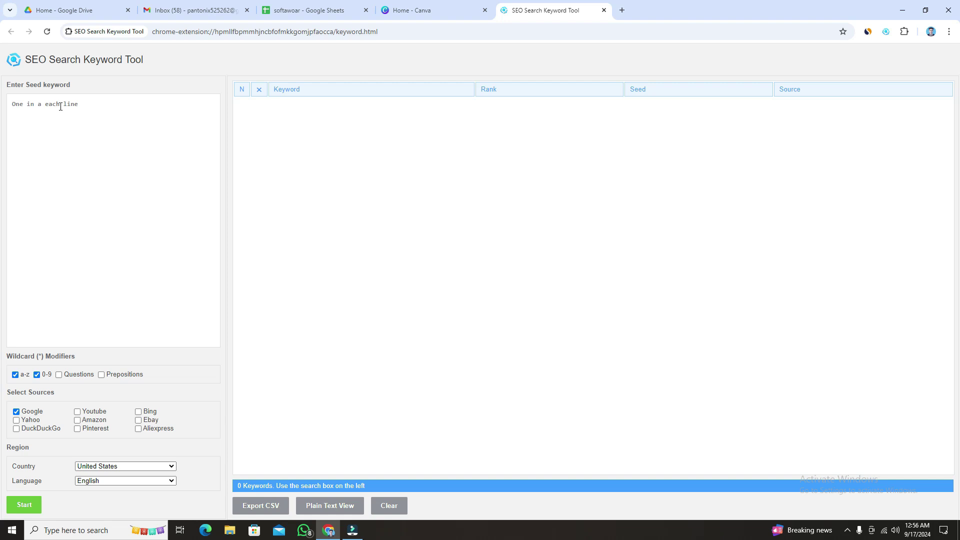
text(cat food)
drag(68, 104, 10, 101)
click(77, 119)
triple_click(58, 103)
click(54, 135)
drag(54, 103, 13, 105)
click(75, 284)
Select Google and Youtube as the keyword sources.
click(15, 412)
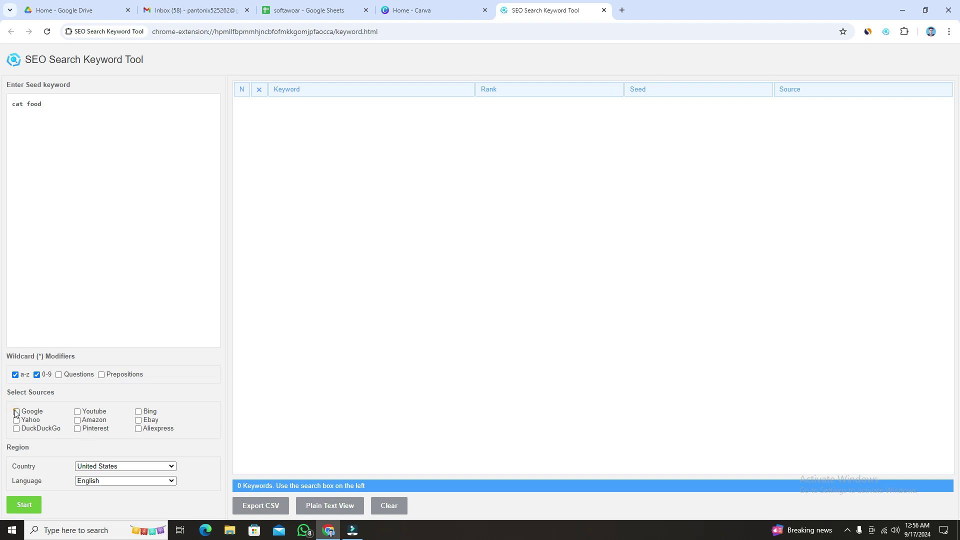
click(77, 413)
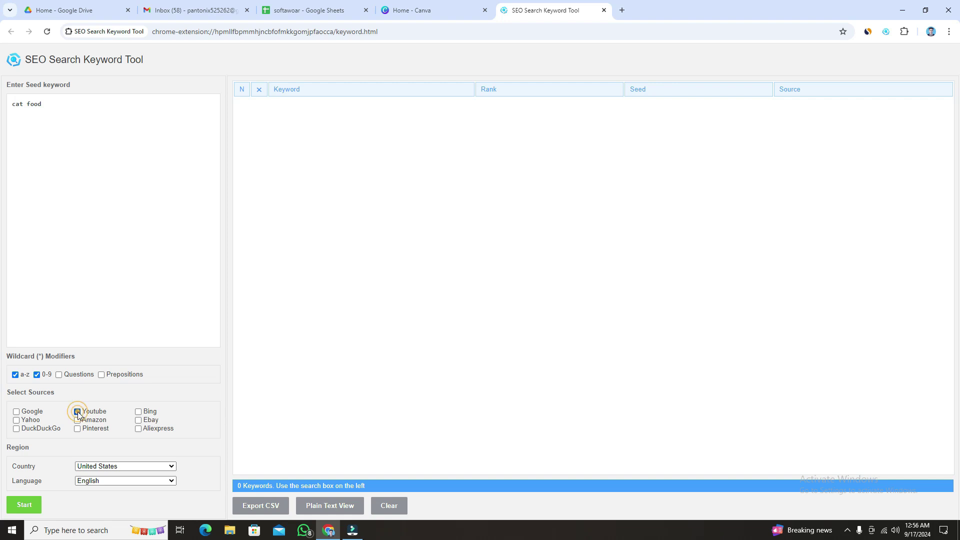
click(17, 412)
Set the region's country to United States and start generating keywords.
click(165, 466)
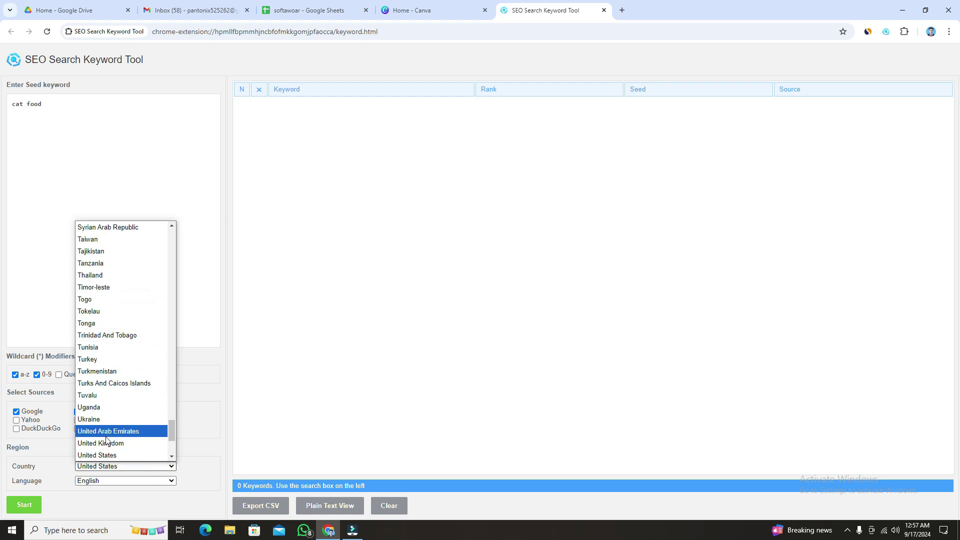
click(108, 456)
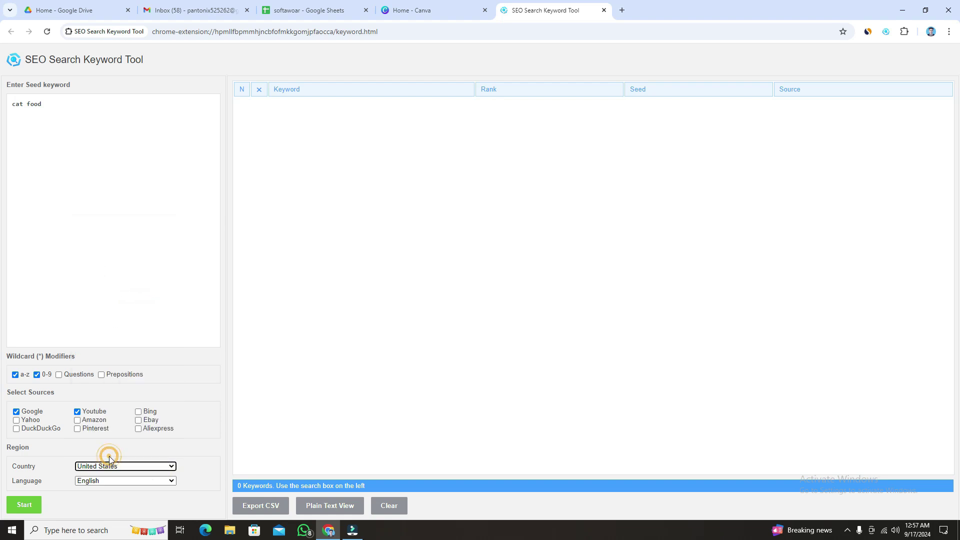
click(190, 457)
click(25, 506)
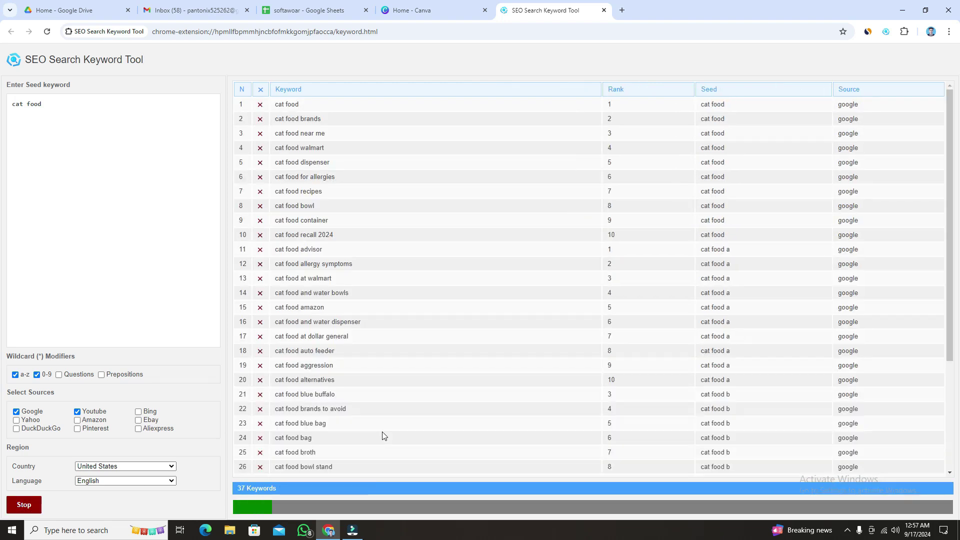
Look through the incoming keyword suggestions, then stop the keyword generation and check the keyword total.
scroll(388, 435, down, 6)
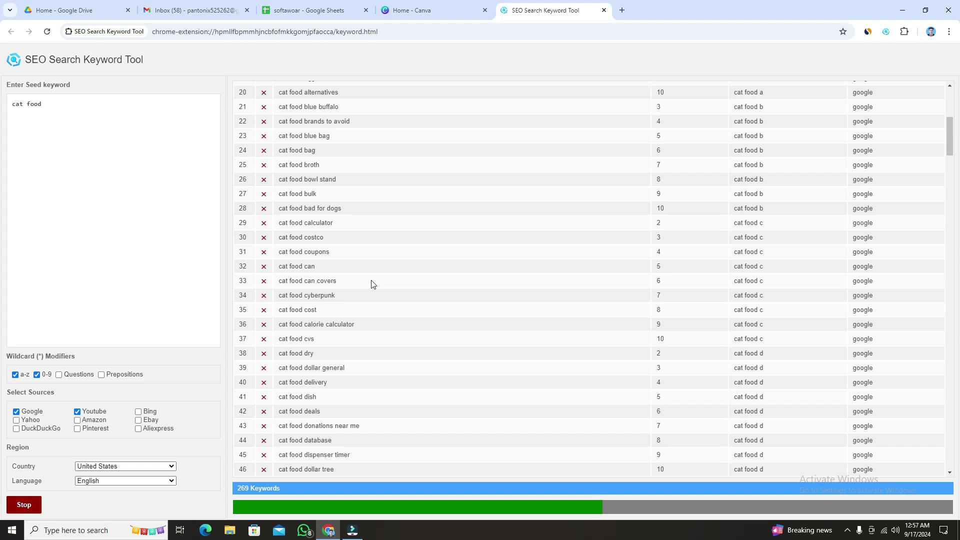
scroll(371, 284, down, 10)
scroll(419, 263, down, 5)
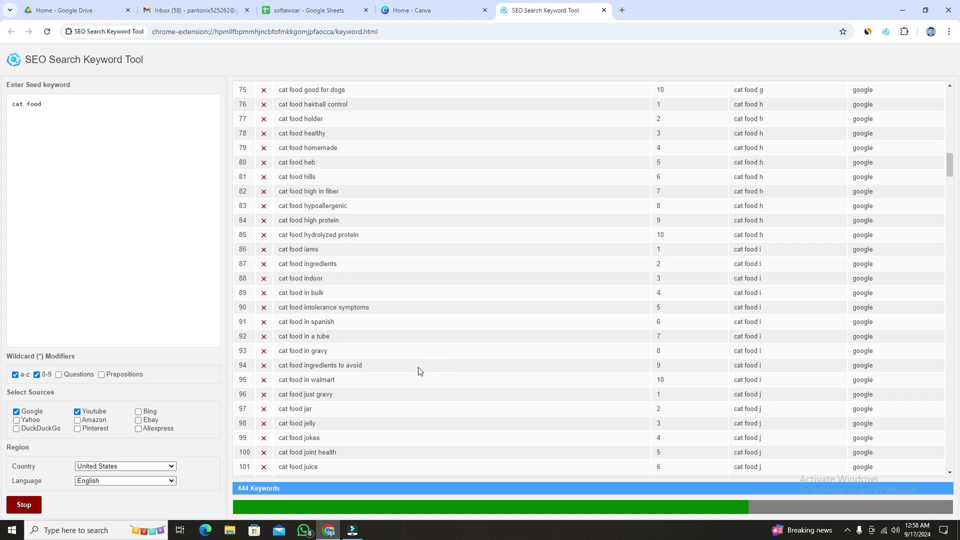
click(28, 505)
drag(289, 488, 248, 492)
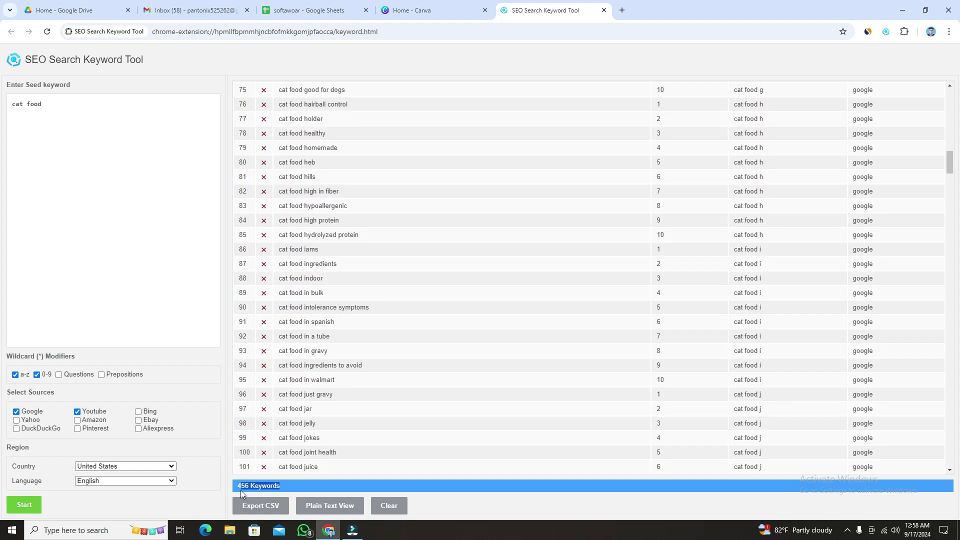
click(544, 508)
Examine the generated keywords and their ranks, including "cat food", "cat food brands" and "cat food alternatives".
scroll(399, 300, up, 9)
scroll(399, 300, up, 13)
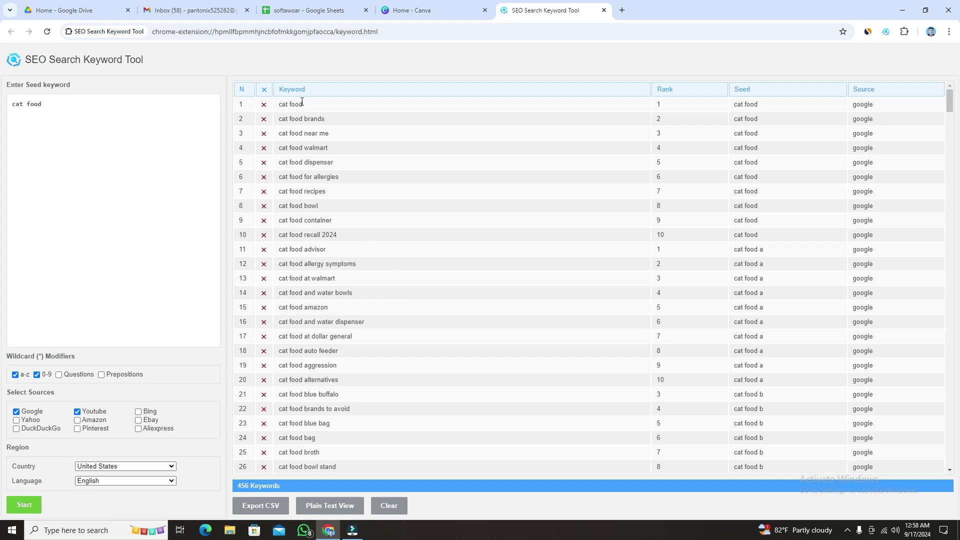
drag(328, 104, 279, 107)
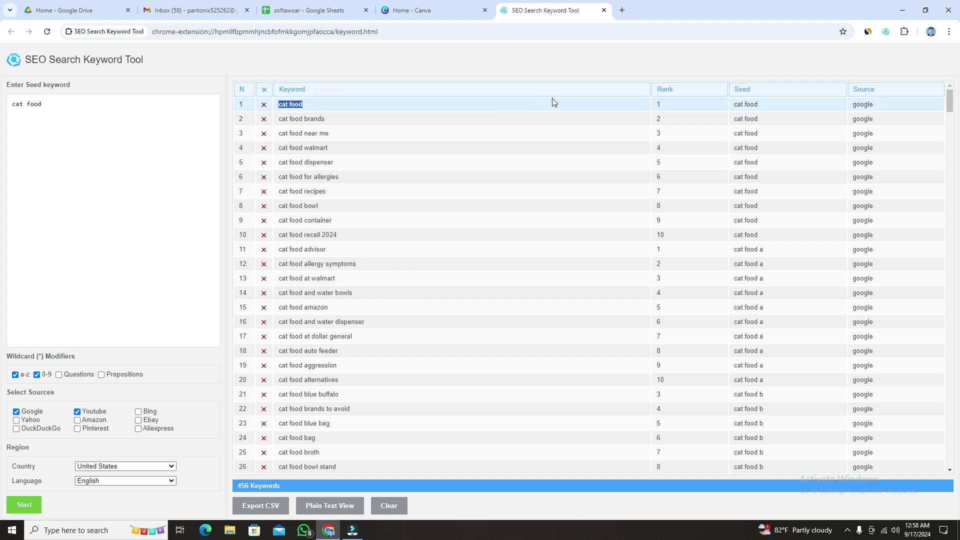
double_click(660, 104)
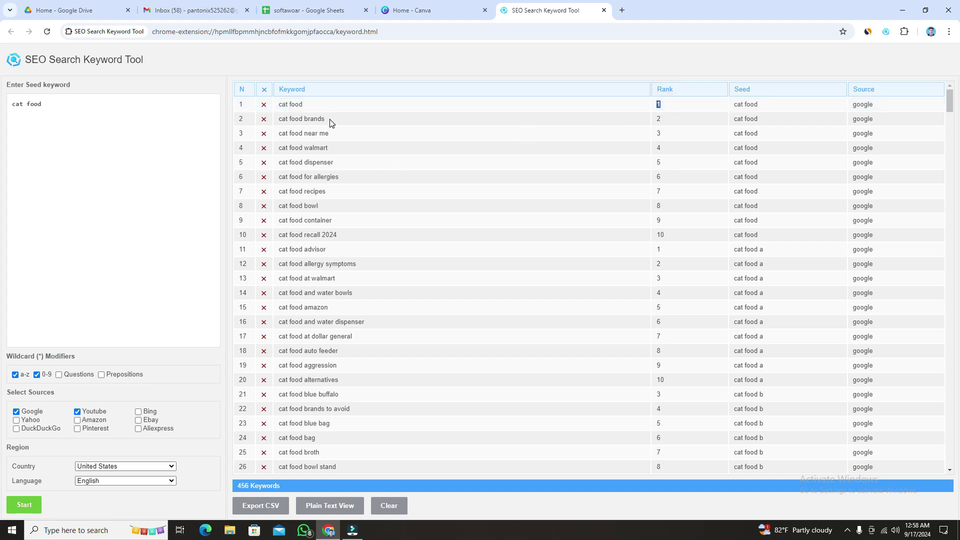
drag(326, 120, 280, 119)
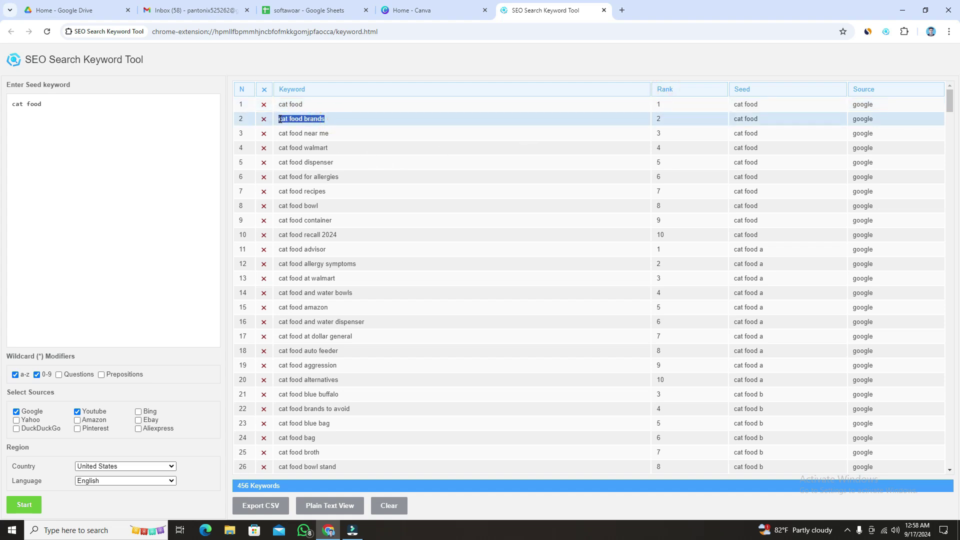
click(715, 120)
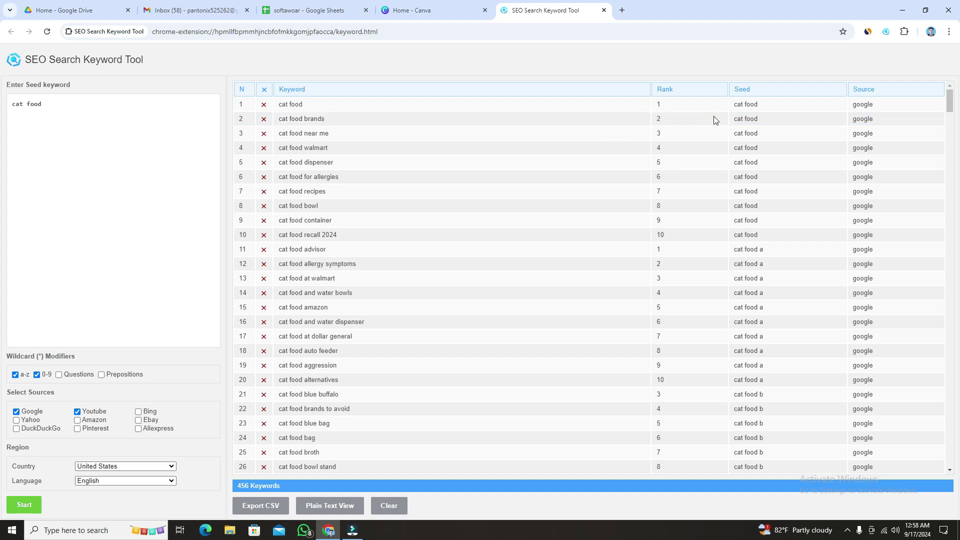
click(714, 120)
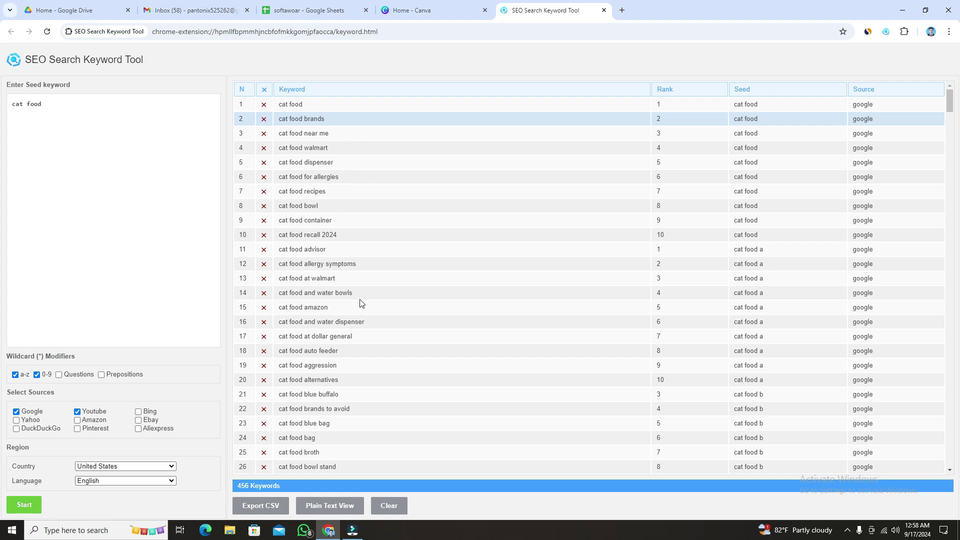
scroll(377, 210, down, 3)
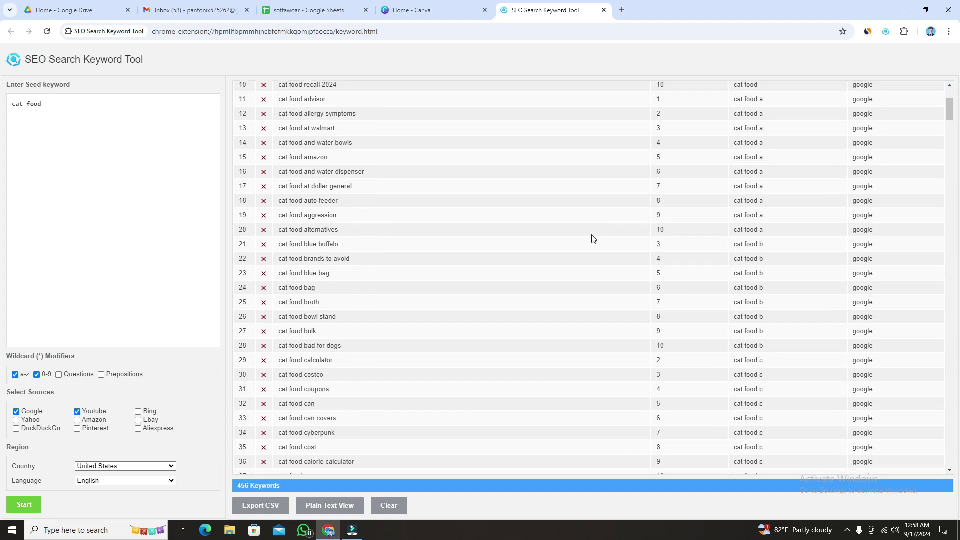
drag(353, 230, 281, 228)
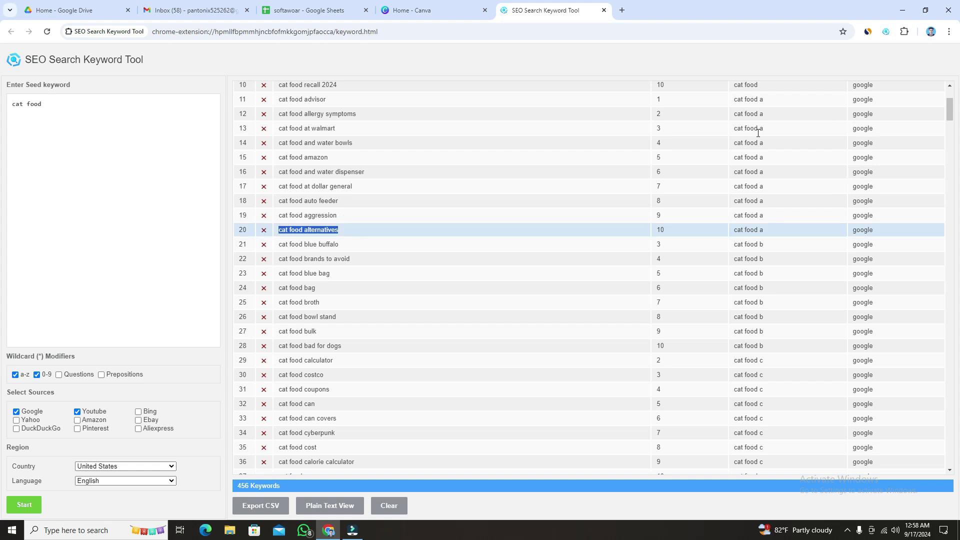
scroll(476, 273, down, 6)
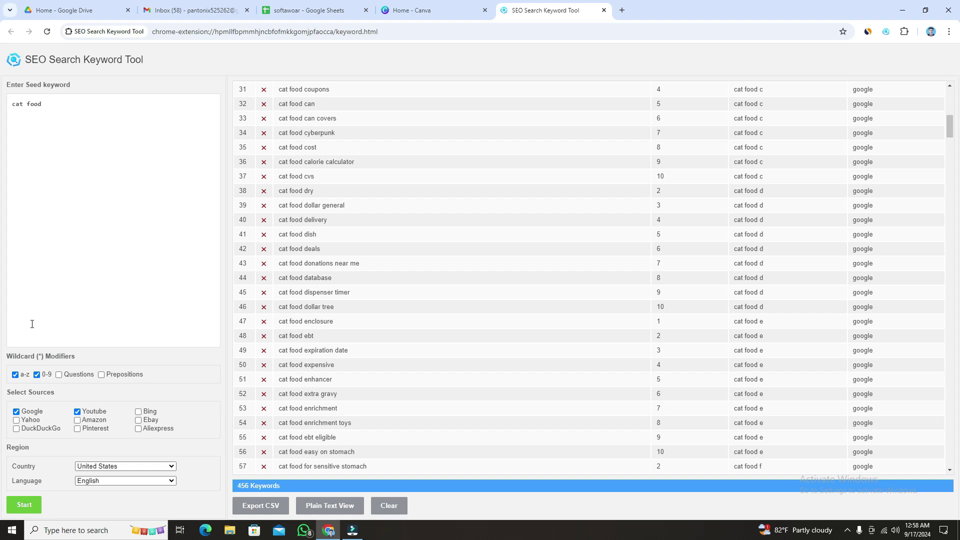
Copy the page heading "SEO Search Keyword Tool".
drag(155, 61, 25, 71)
key(ctrl+c)
right_click(58, 59)
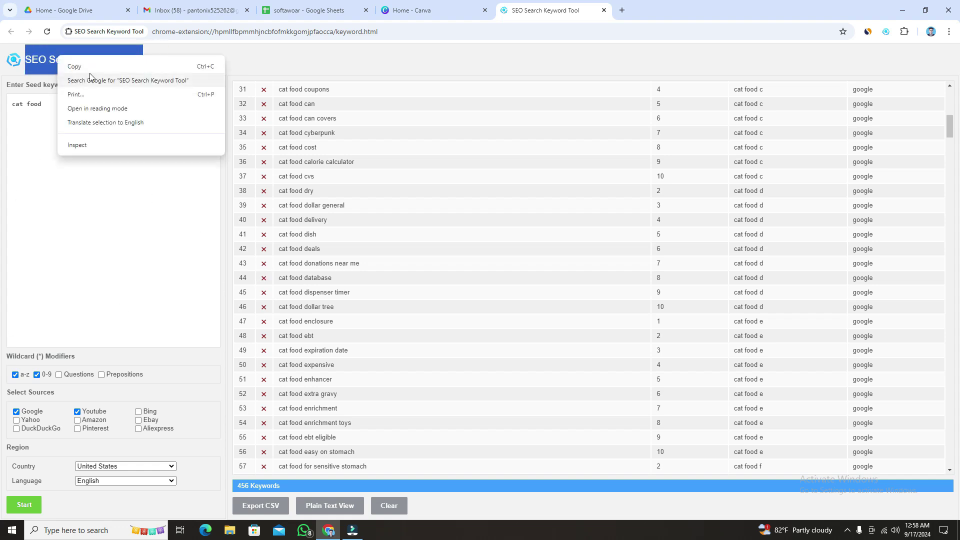
click(92, 68)
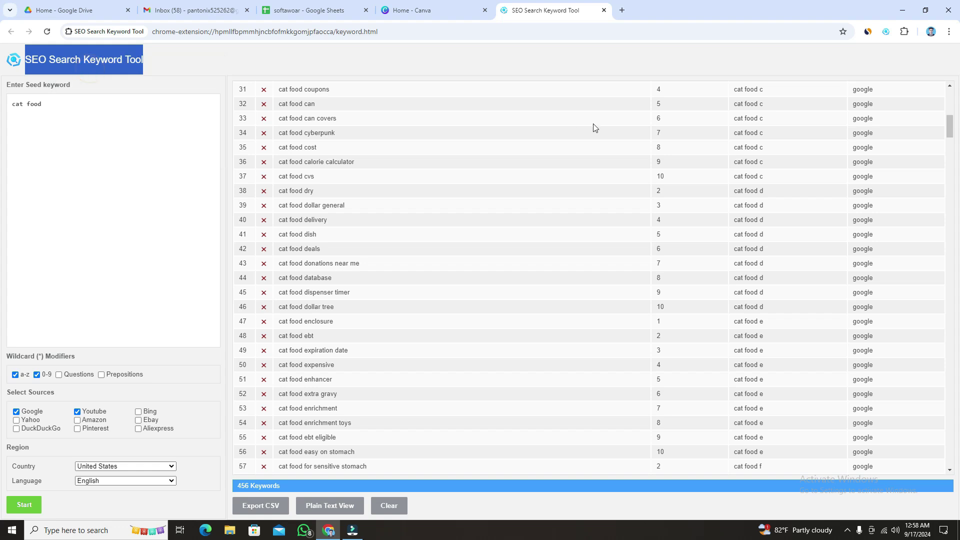
Search Google in a new tab for the copied tool name and open its Chrome Web Store listing.
click(621, 10)
click(465, 37)
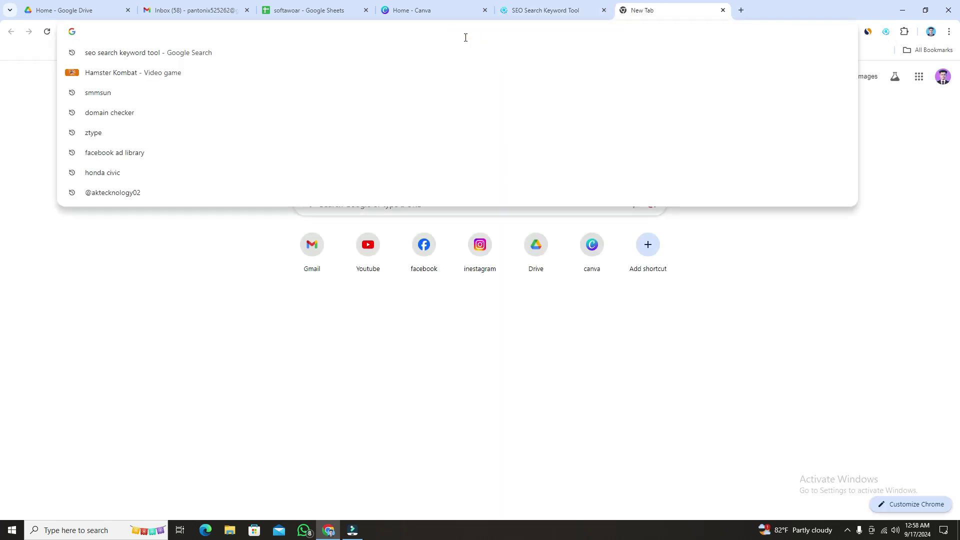
key(ctrl+v)
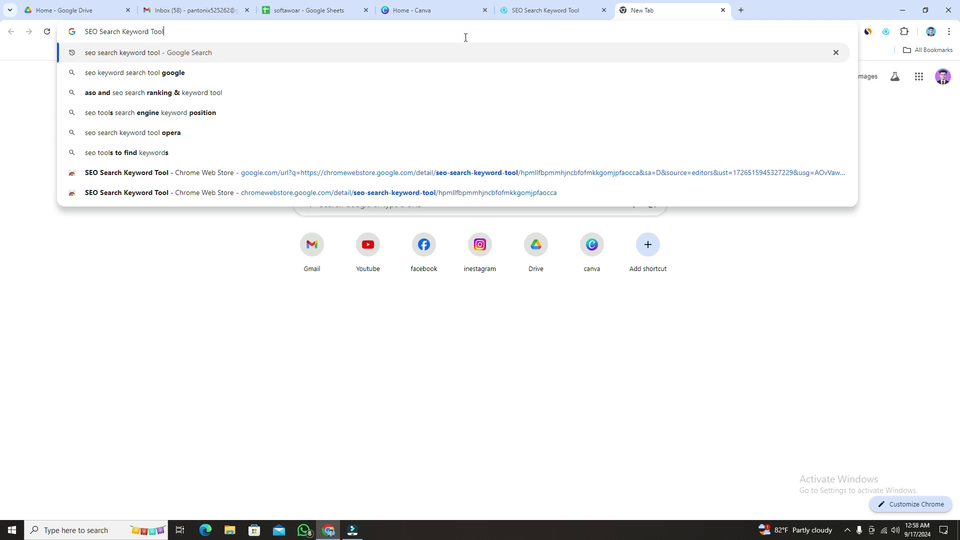
key(Return)
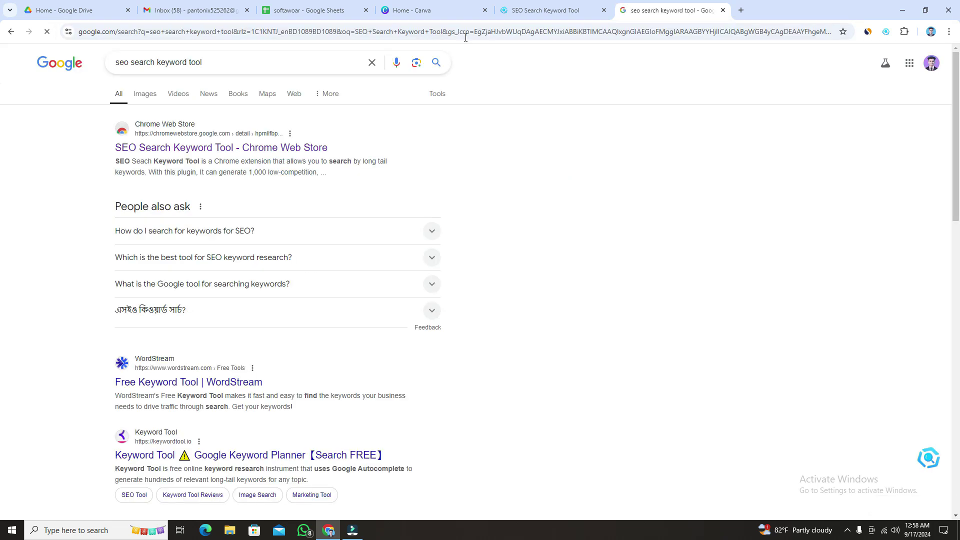
click(177, 149)
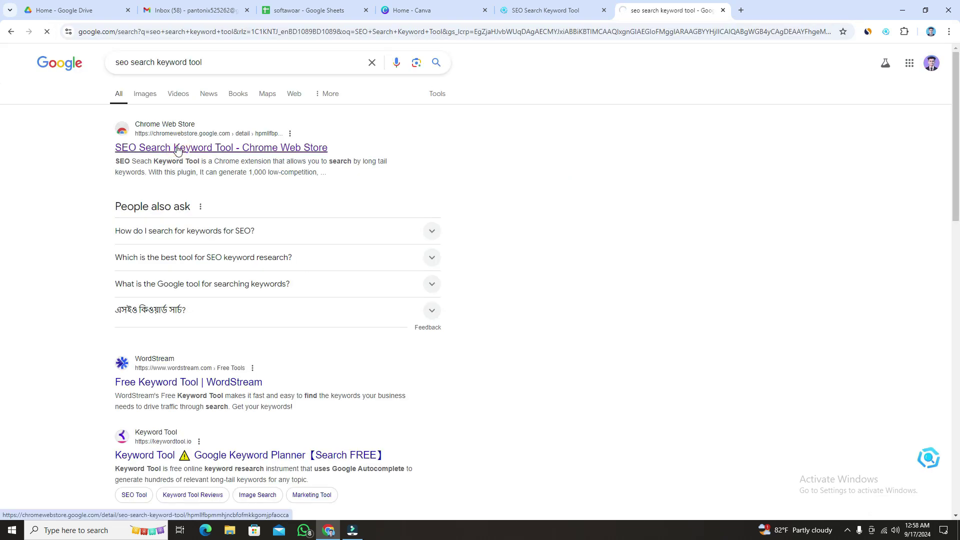